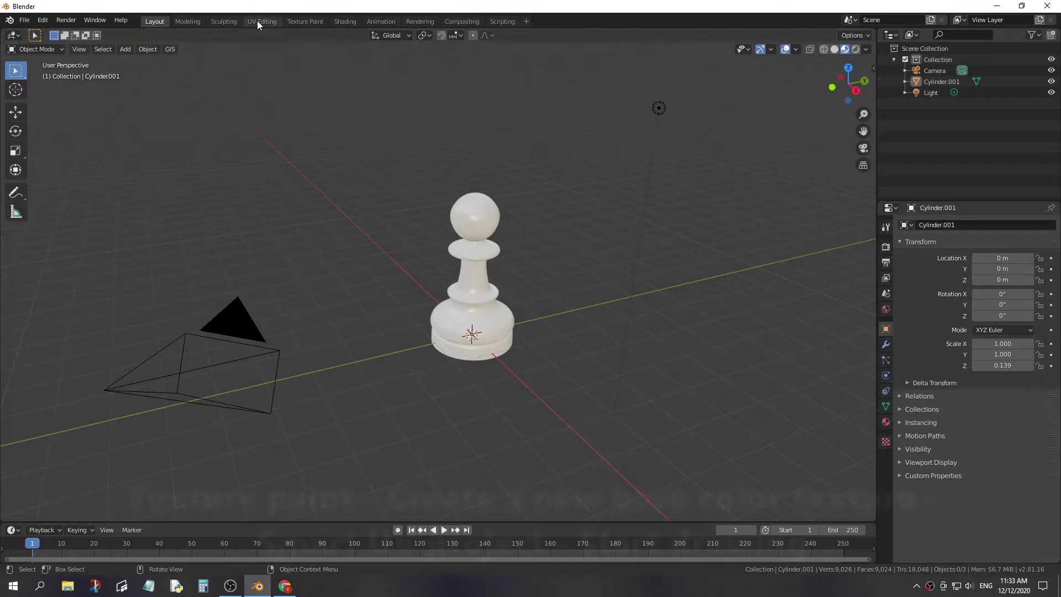
# - In Texture Paint, add a Material.003 Base Color texture slot and display its image
pyautogui.click(305, 21)
pyautogui.click(1052, 206)
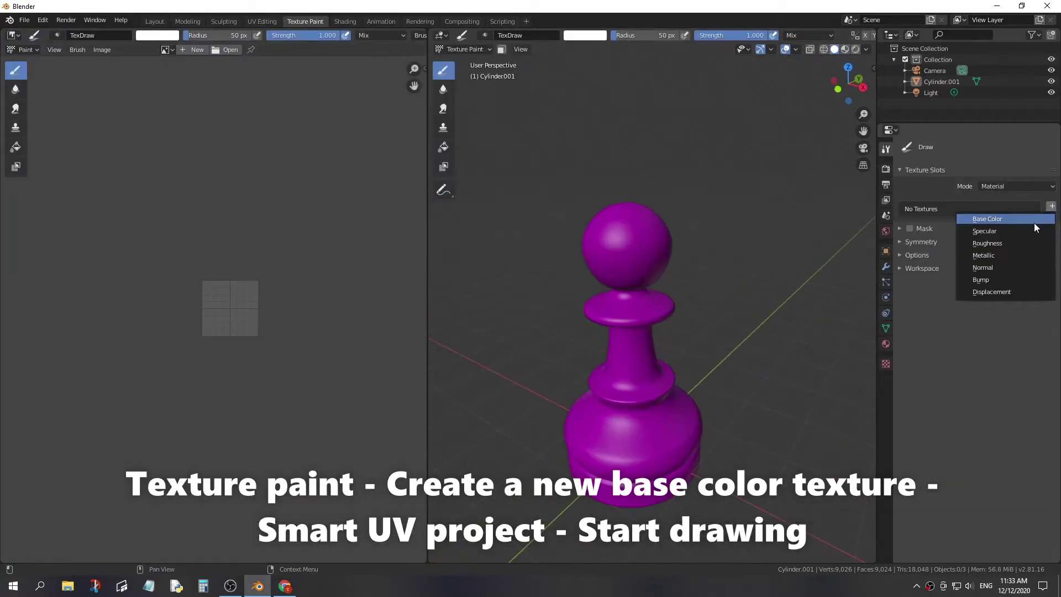
pyautogui.click(1016, 216)
pyautogui.click(970, 306)
pyautogui.click(164, 50)
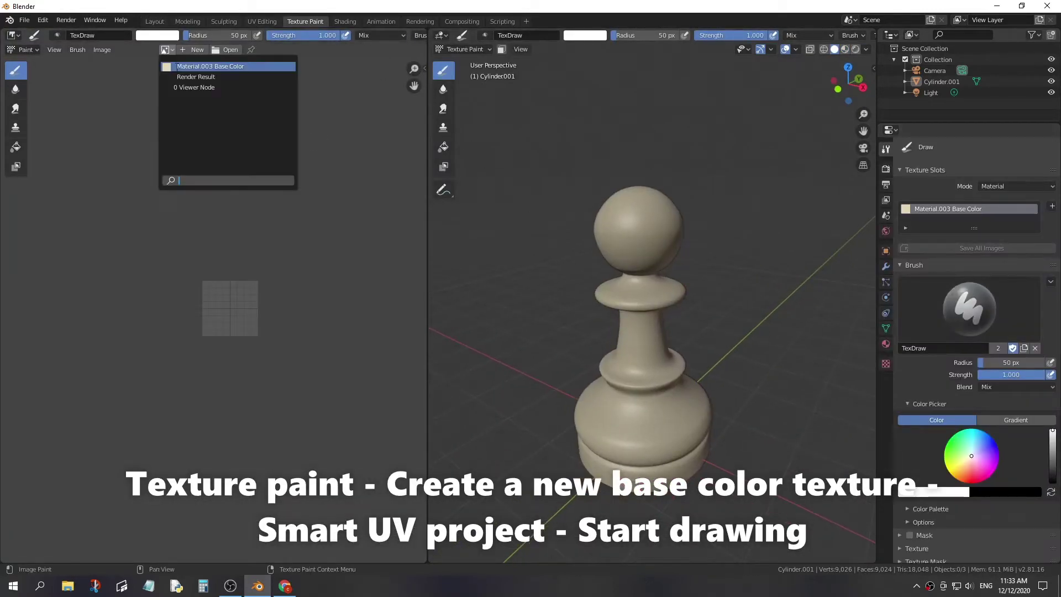
pyautogui.click(182, 64)
# - Unwrap the whole pawn with Smart UV Project, then return to Texture Paint to choose a brush colour
pyautogui.press('Tab')
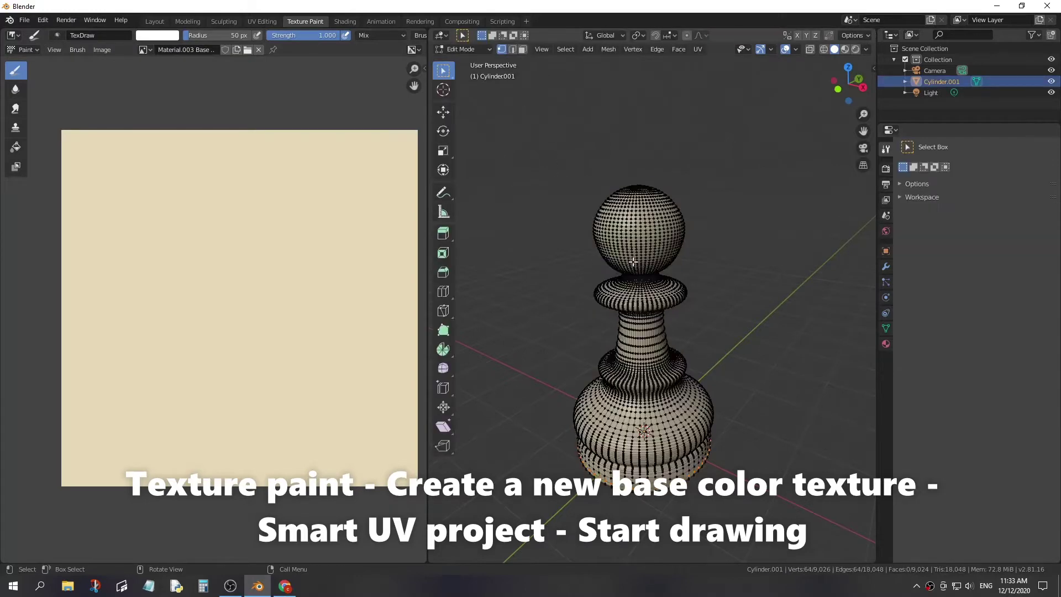
pyautogui.press('a')
pyautogui.press('u')
pyautogui.click(632, 261)
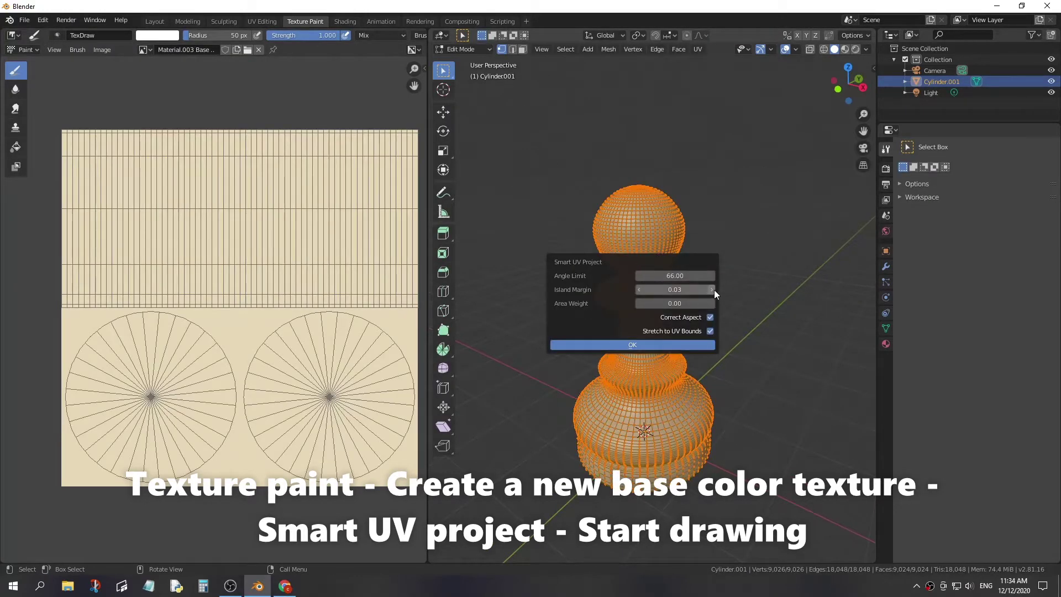
pyautogui.click(687, 342)
pyautogui.moveTo(726, 312); pyautogui.dragTo(740, 325, button='middle')
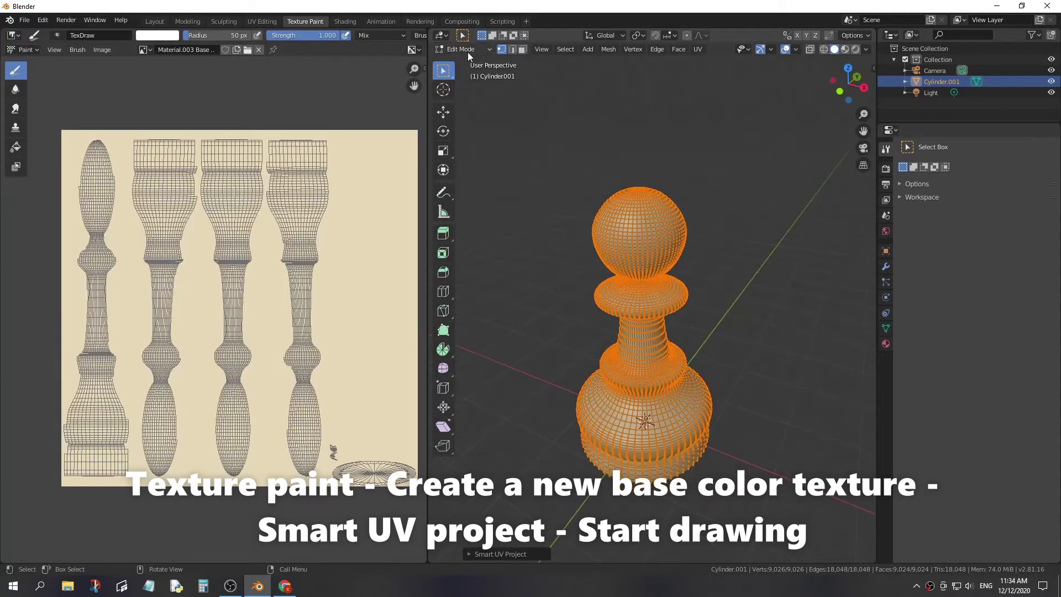
pyautogui.click(479, 123)
pyautogui.rightClick(655, 204)
# - Set the brush colour to black and paint a stroke just under the pawn's head
pyautogui.click(658, 124)
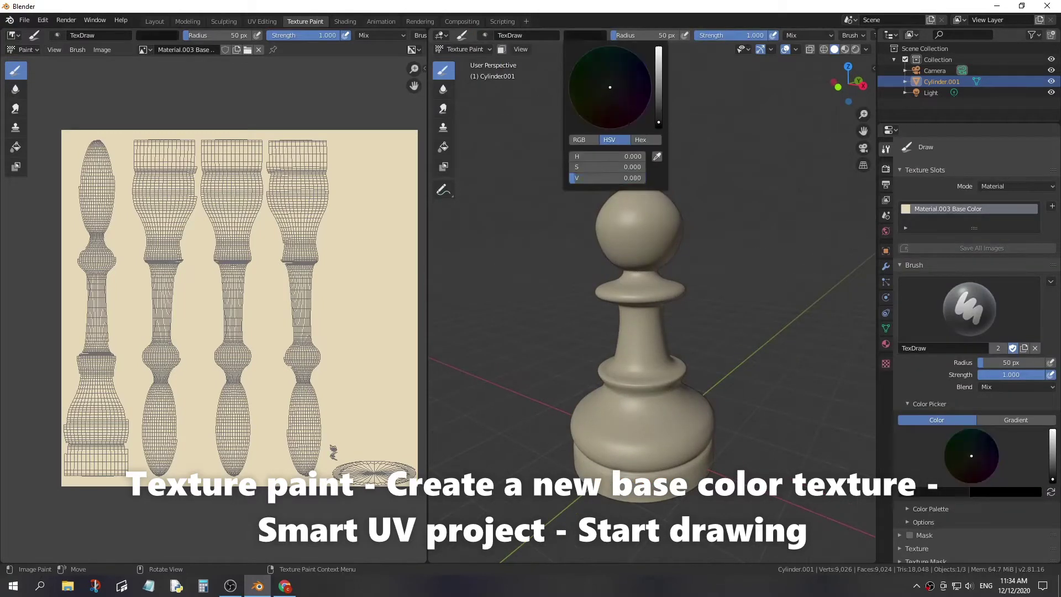
pyautogui.scroll(3, 597, 308)
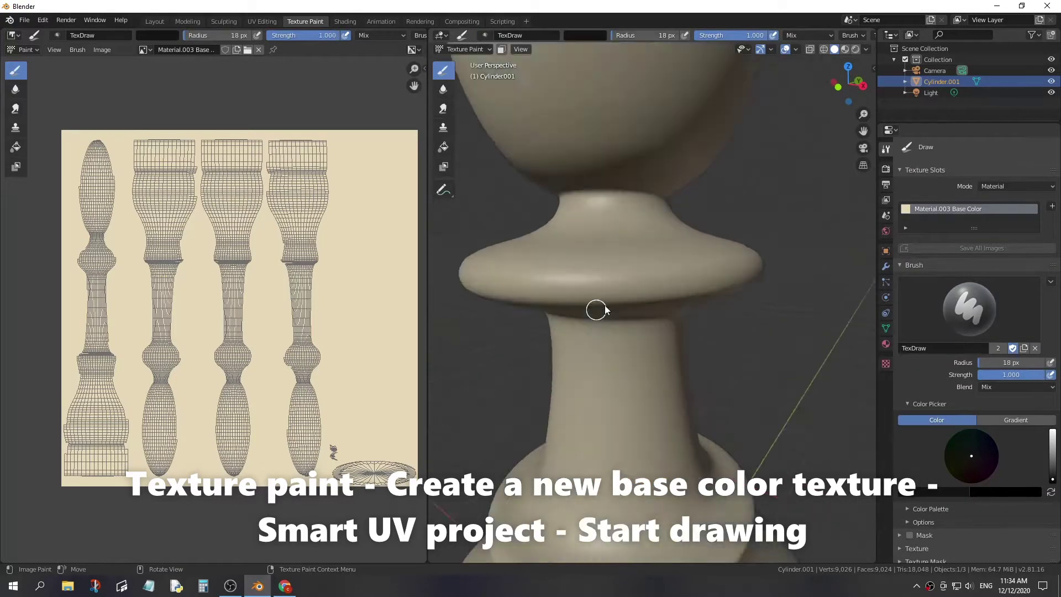
pyautogui.scroll(3, 637, 282)
pyautogui.scroll(2, 637, 282)
pyautogui.moveTo(588, 258); pyautogui.dragTo(614, 250)
pyautogui.scroll(-4, 628, 264)
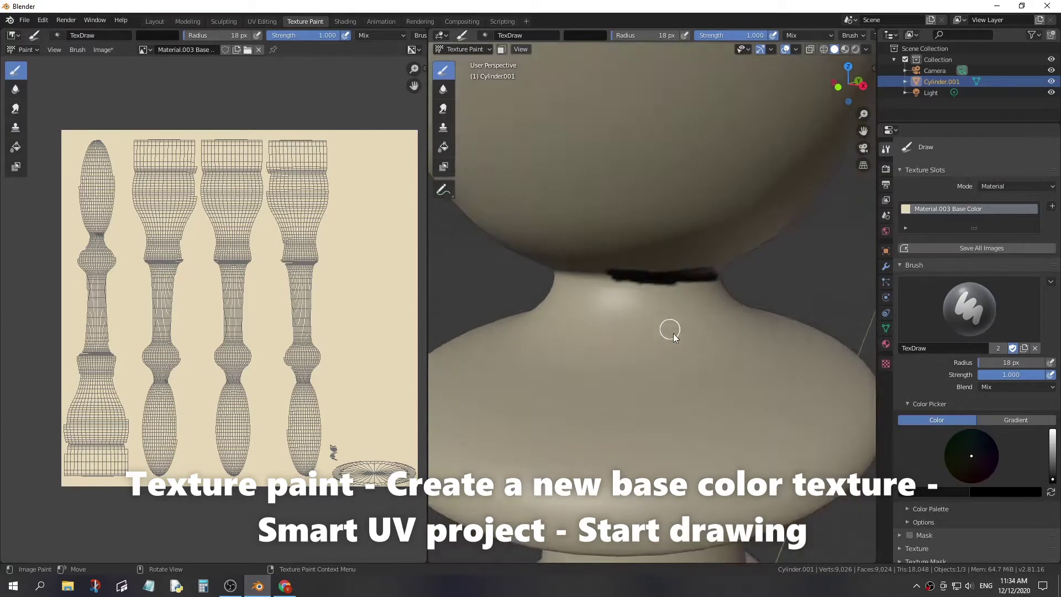
pyautogui.scroll(-3, 630, 260)
pyautogui.scroll(-1, 631, 255)
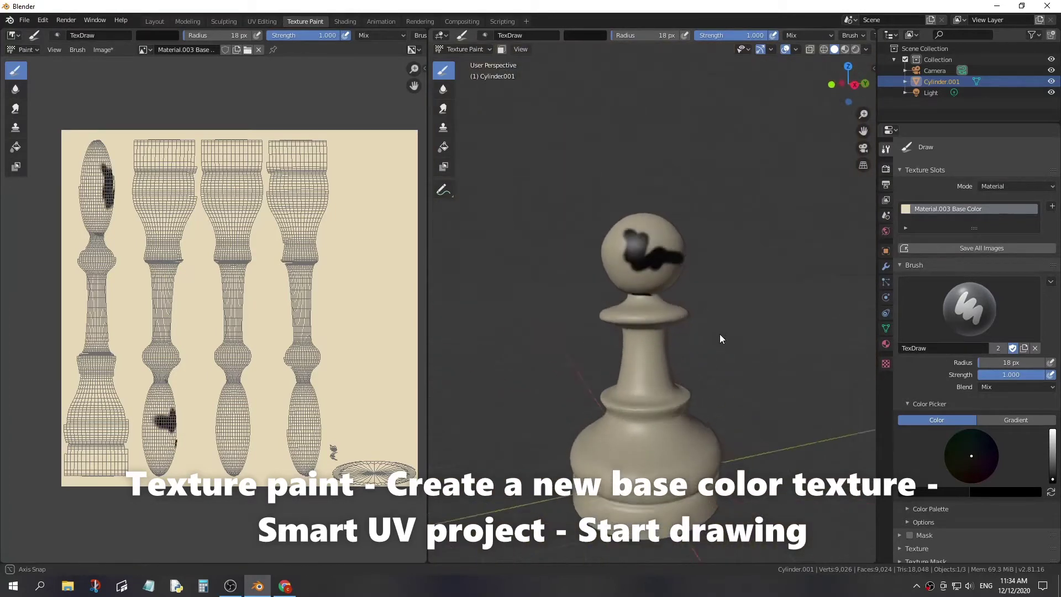
# - Paint a black stroke on the base and widen the dark band around the neck
pyautogui.moveTo(719, 334); pyautogui.dragTo(530, 347, button='middle')
pyautogui.moveTo(374, 471); pyautogui.dragTo(388, 467)
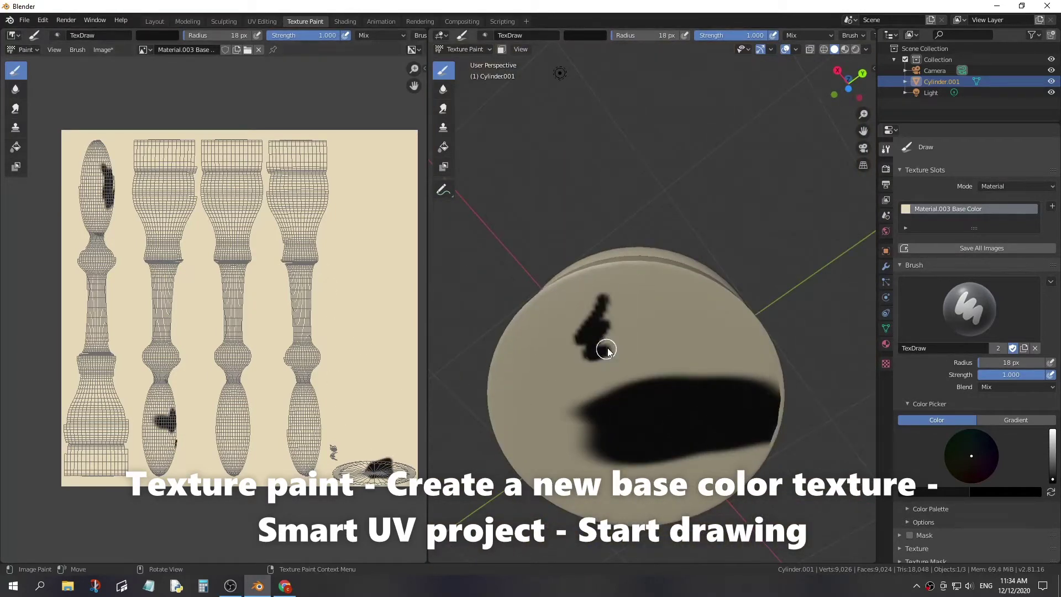
pyautogui.moveTo(691, 277); pyautogui.dragTo(720, 373, button='middle')
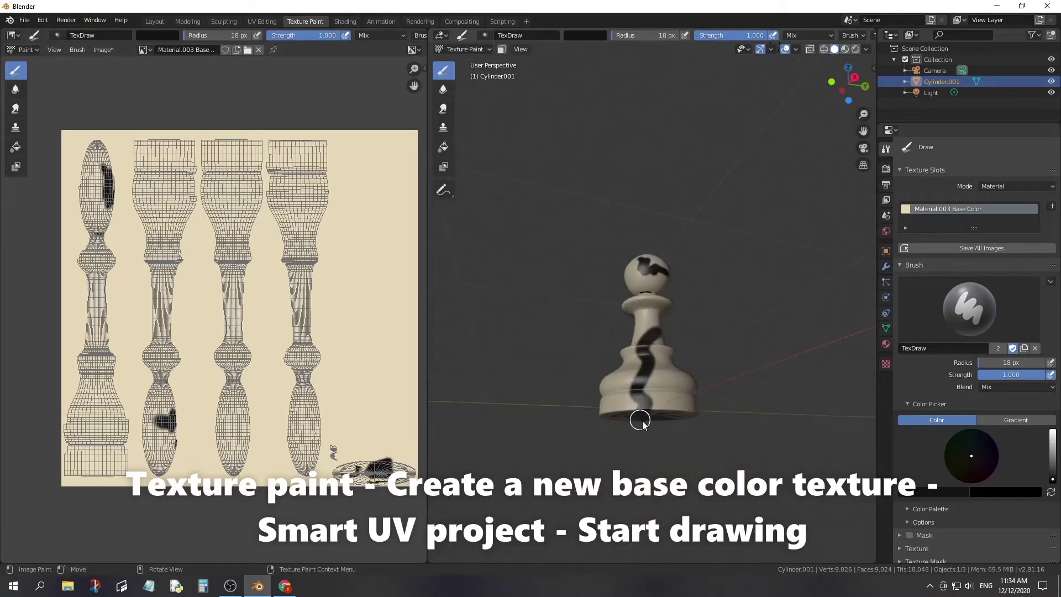
pyautogui.moveTo(639, 419); pyautogui.dragTo(547, 364, button='middle')
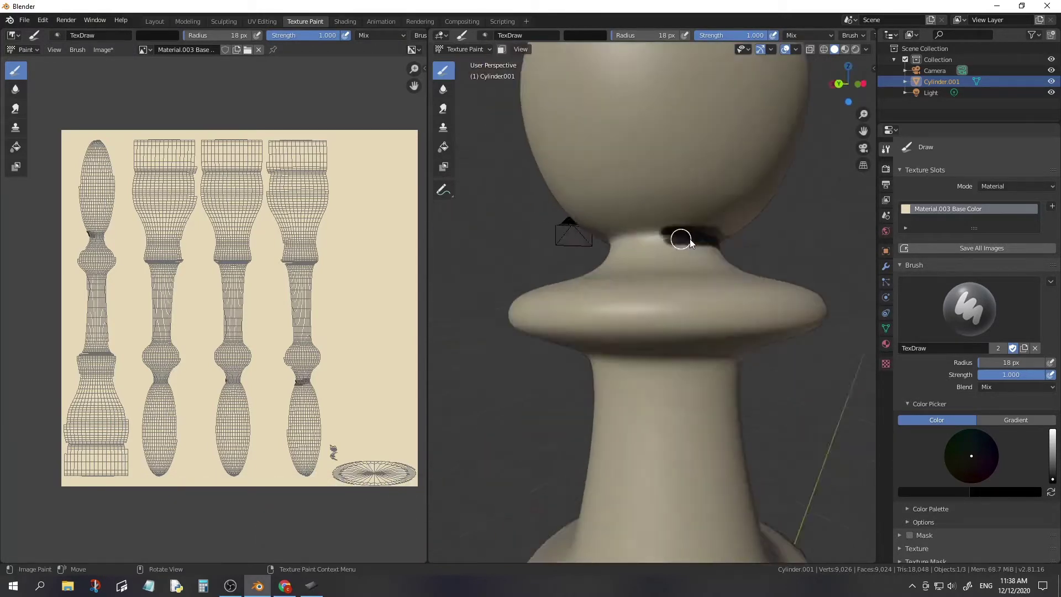
pyautogui.moveTo(681, 239); pyautogui.dragTo(641, 244)
pyautogui.moveTo(641, 243)
pyautogui.mouseDown(button='middle')
pyautogui.moveTo(611, 244)
pyautogui.moveTo(679, 237)
pyautogui.moveTo(569, 260)
pyautogui.moveTo(685, 269)
pyautogui.moveTo(651, 303)
pyautogui.moveTo(674, 272)
pyautogui.mouseUp(button='middle')
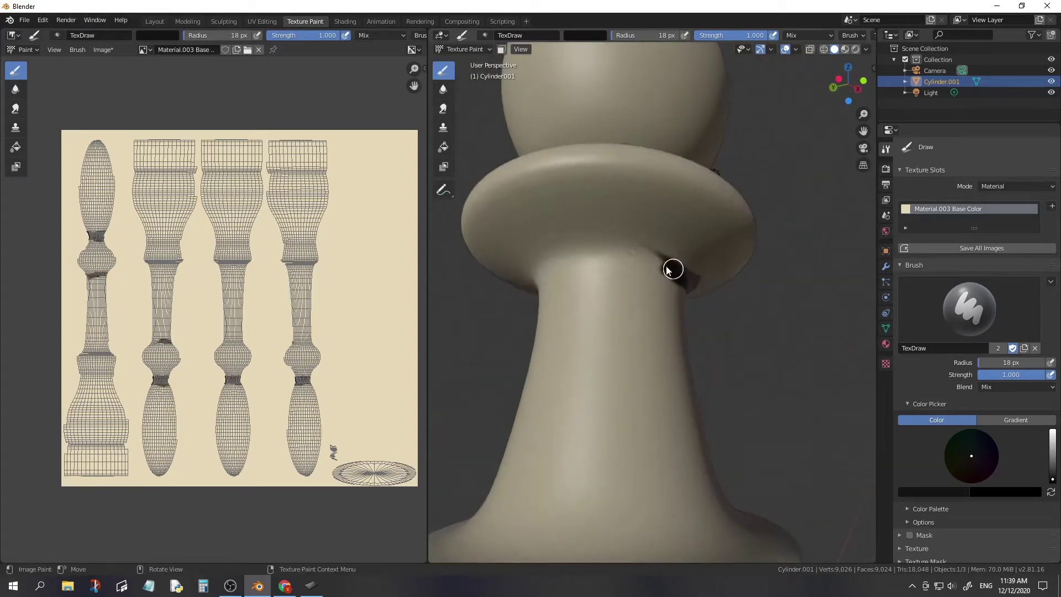
# - Paint dark bands around the pawn's lower and upper collar
pyautogui.moveTo(674, 273); pyautogui.dragTo(652, 266)
pyautogui.moveTo(652, 265)
pyautogui.mouseDown(button='middle')
pyautogui.moveTo(642, 286)
pyautogui.moveTo(684, 306)
pyautogui.moveTo(704, 225)
pyautogui.moveTo(558, 353)
pyautogui.mouseUp(button='middle')
pyautogui.moveTo(558, 353); pyautogui.dragTo(731, 350)
pyautogui.moveTo(731, 349); pyautogui.dragTo(644, 320, button='middle')
pyautogui.moveTo(644, 320); pyautogui.dragTo(595, 338)
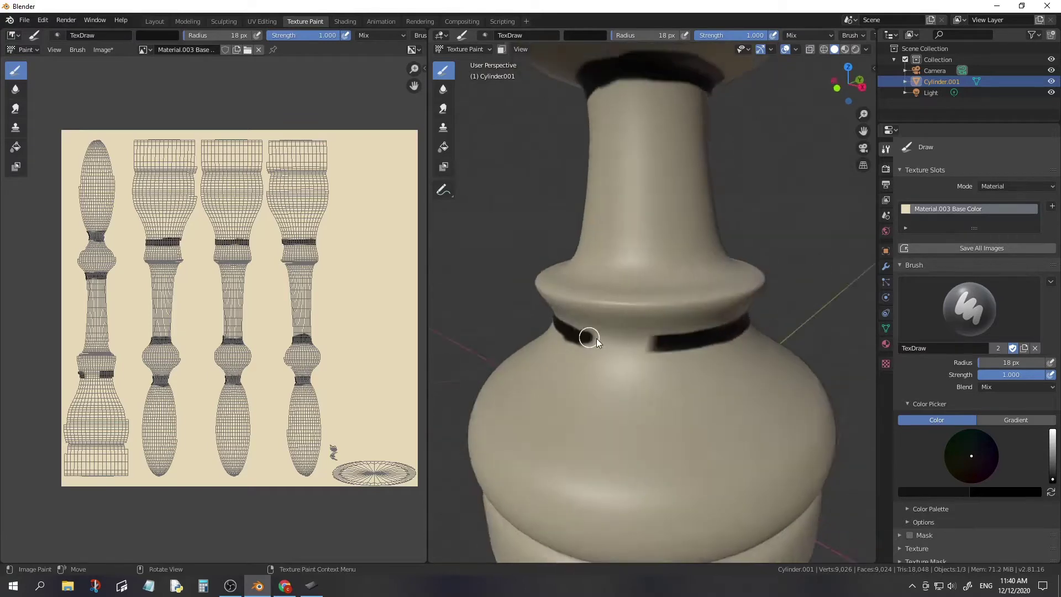
pyautogui.moveTo(595, 338); pyautogui.dragTo(699, 279, button='middle')
# - Paint dark strokes around the base ring and along the base groove
pyautogui.moveTo(698, 279); pyautogui.dragTo(628, 290)
pyautogui.moveTo(628, 290)
pyautogui.mouseDown(button='middle')
pyautogui.moveTo(711, 331)
pyautogui.moveTo(666, 246)
pyautogui.mouseUp(button='middle')
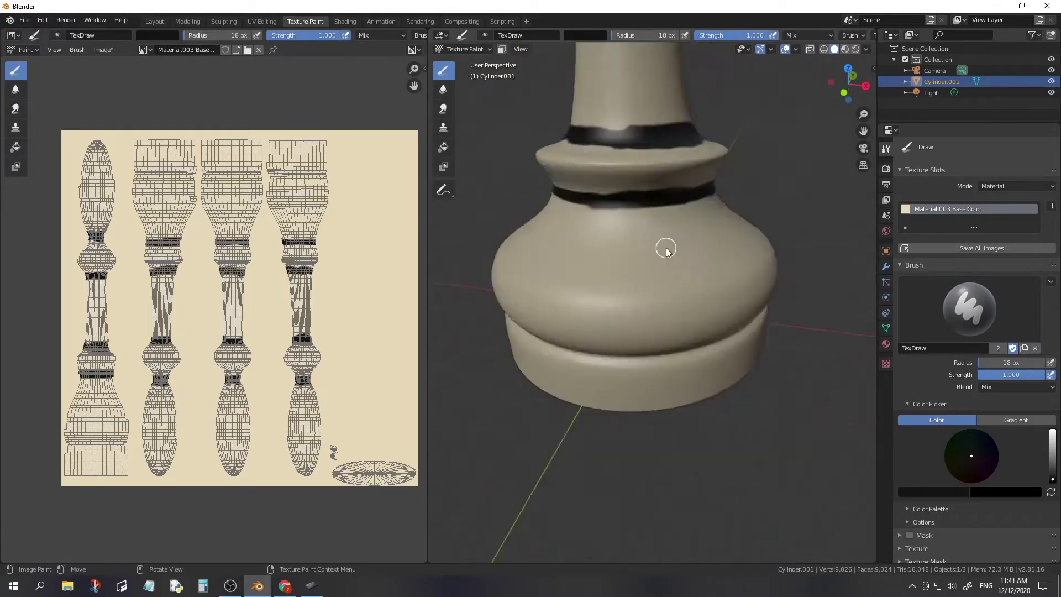
pyautogui.moveTo(665, 246); pyautogui.dragTo(639, 331)
pyautogui.moveTo(639, 331); pyautogui.dragTo(472, 316, button='middle')
pyautogui.moveTo(472, 316); pyautogui.dragTo(449, 329)
pyautogui.moveTo(450, 329)
pyautogui.mouseDown(button='middle')
pyautogui.moveTo(628, 325)
pyautogui.moveTo(698, 185)
pyautogui.moveTo(605, 309)
pyautogui.moveTo(545, 315)
pyautogui.moveTo(604, 343)
pyautogui.mouseUp(button='middle')
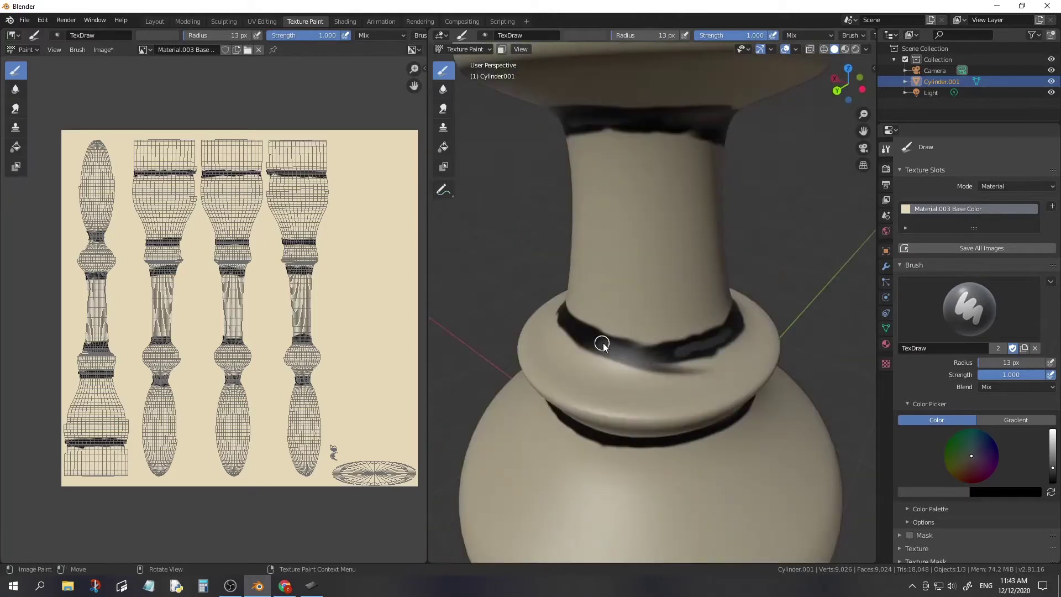
# - Lower brush strength to 0.319 and softly darken the lower collar band
pyautogui.moveTo(604, 343); pyautogui.dragTo(682, 334)
pyautogui.moveTo(682, 334)
pyautogui.mouseDown(button='middle')
pyautogui.moveTo(633, 342)
pyautogui.moveTo(701, 381)
pyautogui.mouseUp(button='middle')
pyautogui.hotkey('shift', 'f')
pyautogui.click(683, 352)
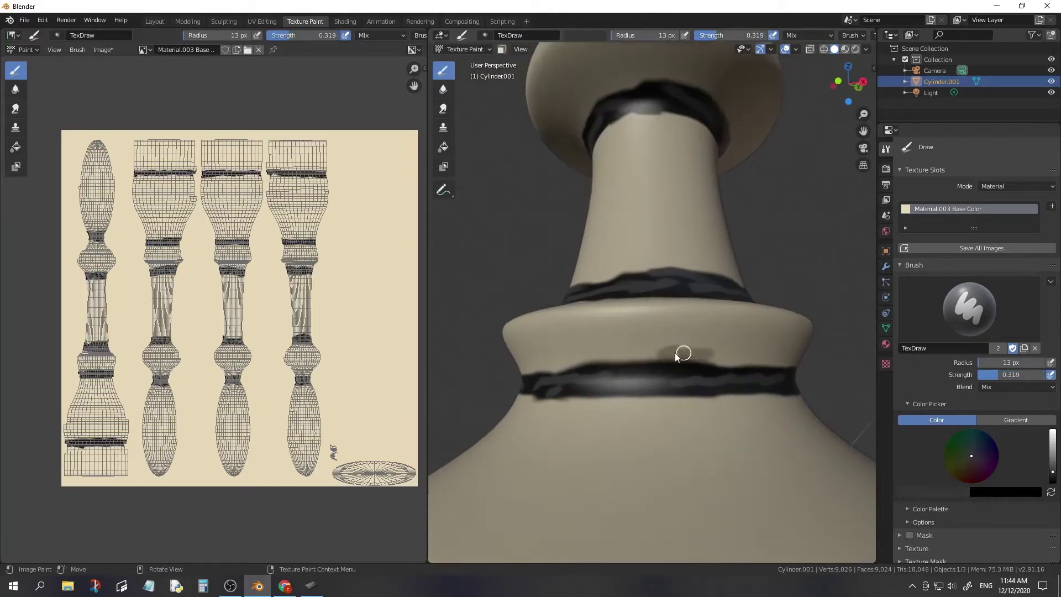
pyautogui.moveTo(542, 372)
pyautogui.mouseDown(button='middle')
pyautogui.moveTo(606, 374)
pyautogui.moveTo(706, 403)
pyautogui.moveTo(656, 297)
pyautogui.moveTo(741, 327)
pyautogui.moveTo(628, 381)
pyautogui.moveTo(591, 135)
pyautogui.moveTo(717, 114)
pyautogui.moveTo(660, 123)
pyautogui.moveTo(621, 114)
pyautogui.moveTo(628, 248)
pyautogui.moveTo(608, 227)
pyautogui.moveTo(615, 277)
pyautogui.moveTo(639, 306)
pyautogui.moveTo(637, 237)
pyautogui.moveTo(673, 308)
pyautogui.mouseUp(button='middle')
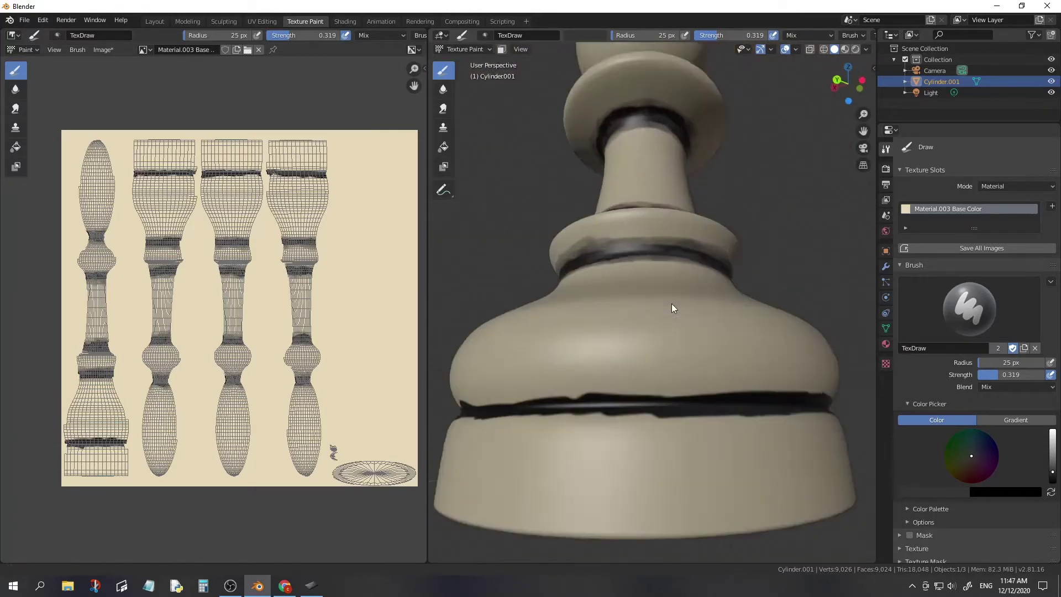
# - Add dark weathering smudges all the way around the base groove
pyautogui.moveTo(817, 395); pyautogui.dragTo(545, 403)
pyautogui.moveTo(545, 402); pyautogui.dragTo(629, 399, button='middle')
pyautogui.moveTo(820, 413); pyautogui.dragTo(690, 396, button='middle')
pyautogui.moveTo(691, 397); pyautogui.dragTo(634, 399)
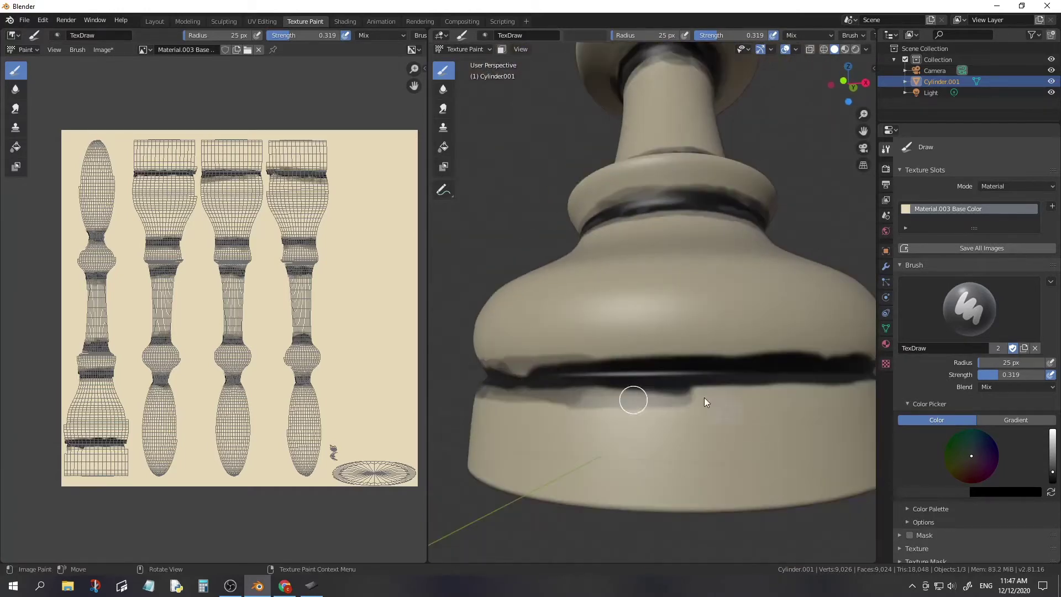
pyautogui.moveTo(823, 322); pyautogui.dragTo(691, 387, button='middle')
pyautogui.moveTo(691, 387); pyautogui.dragTo(661, 425)
pyautogui.moveTo(660, 426); pyautogui.dragTo(545, 359, button='middle')
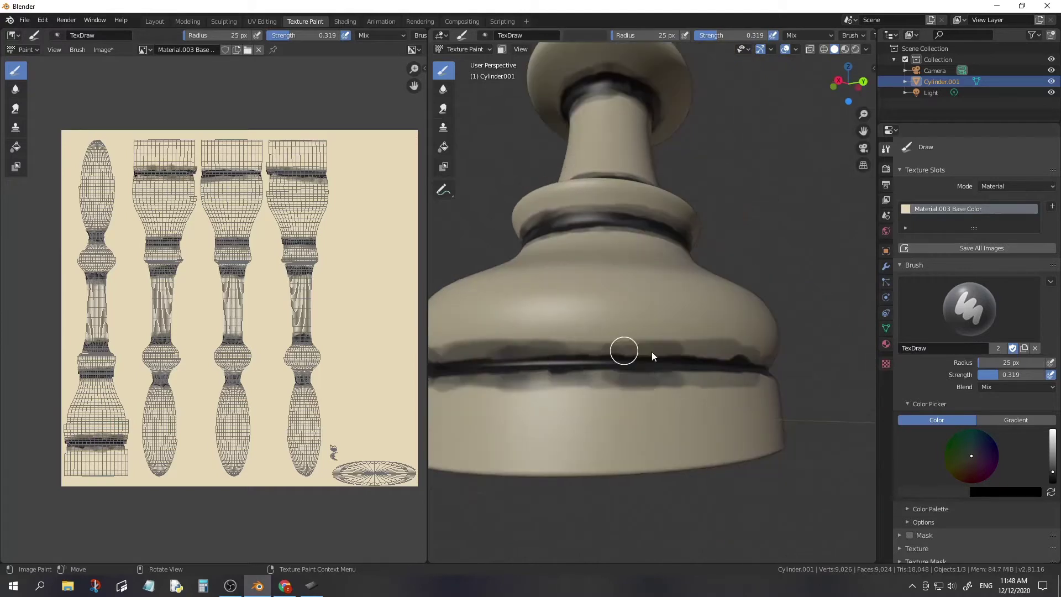
pyautogui.moveTo(652, 356)
pyautogui.mouseDown(button='middle')
pyautogui.moveTo(715, 374)
pyautogui.moveTo(663, 309)
pyautogui.mouseUp(button='middle')
# - Paint a dark cap on the head, then break it up with lighter dabs before swapping back to black
pyautogui.moveTo(641, 320); pyautogui.dragTo(628, 270)
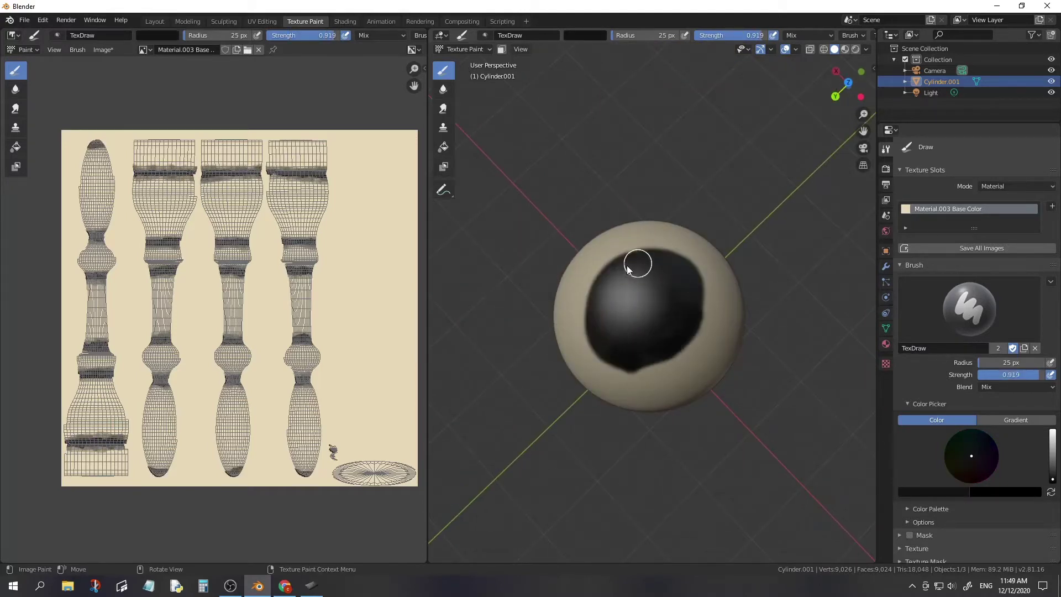
pyautogui.moveTo(724, 322)
pyautogui.mouseDown(button='middle')
pyautogui.moveTo(598, 239)
pyautogui.moveTo(591, 142)
pyautogui.moveTo(627, 131)
pyautogui.moveTo(674, 299)
pyautogui.mouseUp(button='middle')
pyautogui.scroll(4, 610, 143)
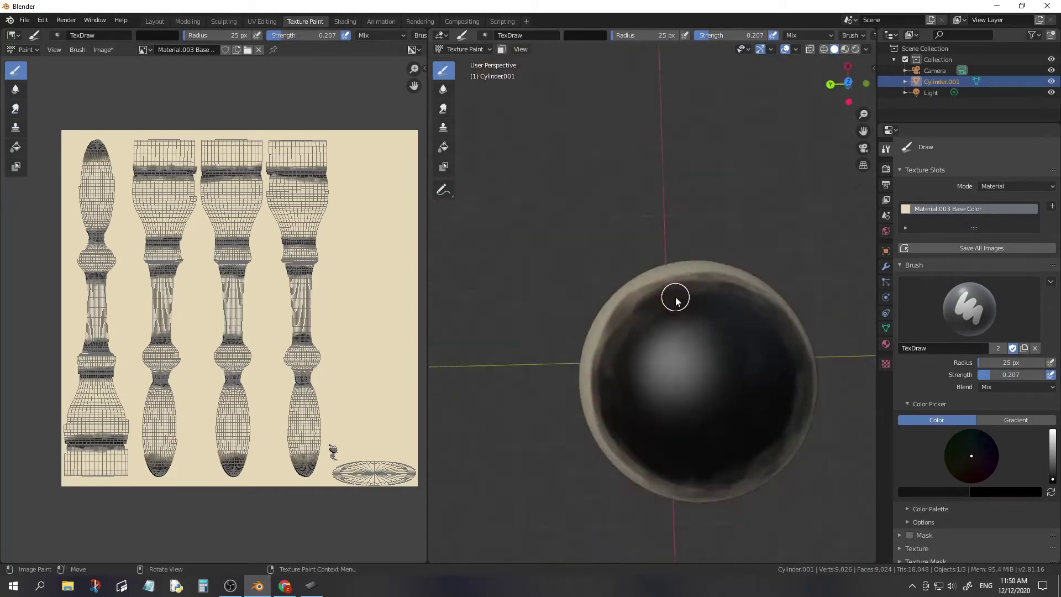
pyautogui.rightClick(594, 35)
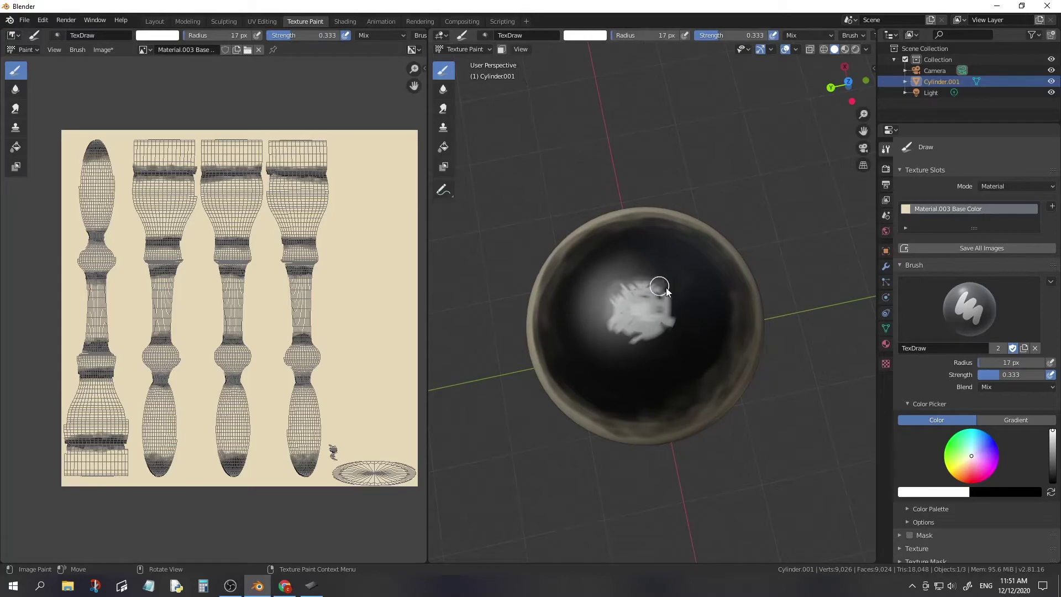
pyautogui.moveTo(639, 354)
pyautogui.mouseDown(button='middle')
pyautogui.moveTo(644, 221)
pyautogui.moveTo(776, 184)
pyautogui.moveTo(655, 167)
pyautogui.moveTo(654, 39)
pyautogui.mouseUp(button='middle')
pyautogui.press('x')
pyautogui.moveTo(654, 161)
pyautogui.mouseDown(button='middle')
pyautogui.moveTo(784, 207)
pyautogui.moveTo(665, 174)
pyautogui.moveTo(593, 194)
pyautogui.moveTo(689, 259)
pyautogui.mouseUp(button='middle')
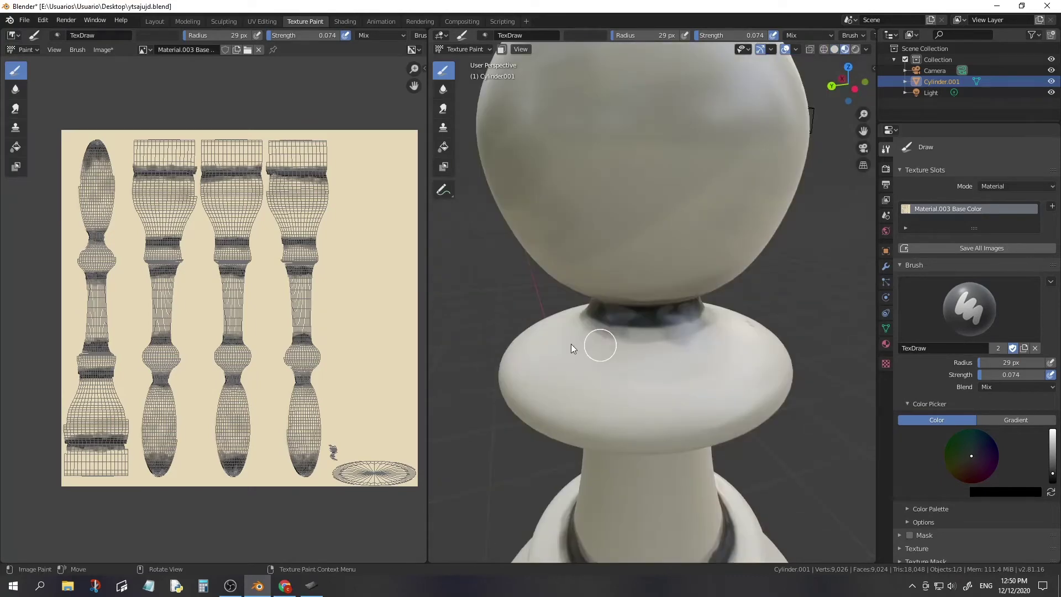
# - Paint soft grey low-strength weathering over the pawn's body from several angles
pyautogui.moveTo(572, 344)
pyautogui.mouseDown(button='middle')
pyautogui.moveTo(674, 374)
pyautogui.moveTo(668, 363)
pyautogui.moveTo(684, 355)
pyautogui.moveTo(597, 369)
pyautogui.moveTo(746, 294)
pyautogui.moveTo(616, 415)
pyautogui.mouseUp(button='middle')
pyautogui.moveTo(623, 343)
pyautogui.mouseDown(button='middle')
pyautogui.moveTo(557, 317)
pyautogui.moveTo(581, 308)
pyautogui.moveTo(694, 387)
pyautogui.moveTo(606, 340)
pyautogui.moveTo(587, 416)
pyautogui.moveTo(549, 367)
pyautogui.moveTo(699, 333)
pyautogui.moveTo(658, 314)
pyautogui.moveTo(693, 427)
pyautogui.moveTo(741, 425)
pyautogui.moveTo(757, 383)
pyautogui.moveTo(771, 416)
pyautogui.moveTo(621, 334)
pyautogui.moveTo(686, 332)
pyautogui.moveTo(774, 305)
pyautogui.moveTo(705, 381)
pyautogui.moveTo(478, 487)
pyautogui.moveTo(516, 386)
pyautogui.moveTo(759, 486)
pyautogui.moveTo(655, 479)
pyautogui.moveTo(587, 493)
pyautogui.moveTo(644, 493)
pyautogui.moveTo(618, 339)
pyautogui.moveTo(739, 368)
pyautogui.moveTo(674, 426)
pyautogui.moveTo(718, 461)
pyautogui.moveTo(670, 371)
pyautogui.moveTo(677, 313)
pyautogui.moveTo(514, 354)
pyautogui.mouseUp(button='middle')
pyautogui.moveTo(733, 397)
pyautogui.mouseDown(button='middle')
pyautogui.moveTo(624, 363)
pyautogui.moveTo(687, 354)
pyautogui.moveTo(619, 337)
pyautogui.moveTo(549, 337)
pyautogui.mouseUp(button='middle')
pyautogui.moveTo(772, 393)
pyautogui.mouseDown(button='middle')
pyautogui.moveTo(623, 298)
pyautogui.moveTo(520, 385)
pyautogui.moveTo(580, 348)
pyautogui.moveTo(699, 327)
pyautogui.moveTo(682, 313)
pyautogui.moveTo(652, 320)
pyautogui.moveTo(576, 280)
pyautogui.mouseUp(button='middle')
pyautogui.moveTo(803, 305)
pyautogui.mouseDown(button='middle')
pyautogui.moveTo(640, 317)
pyautogui.moveTo(518, 349)
pyautogui.mouseUp(button='middle')
pyautogui.moveTo(702, 338)
pyautogui.mouseDown(button='middle')
pyautogui.moveTo(592, 286)
pyautogui.moveTo(556, 338)
pyautogui.moveTo(580, 317)
pyautogui.moveTo(748, 301)
pyautogui.moveTo(683, 350)
pyautogui.mouseUp(button='middle')
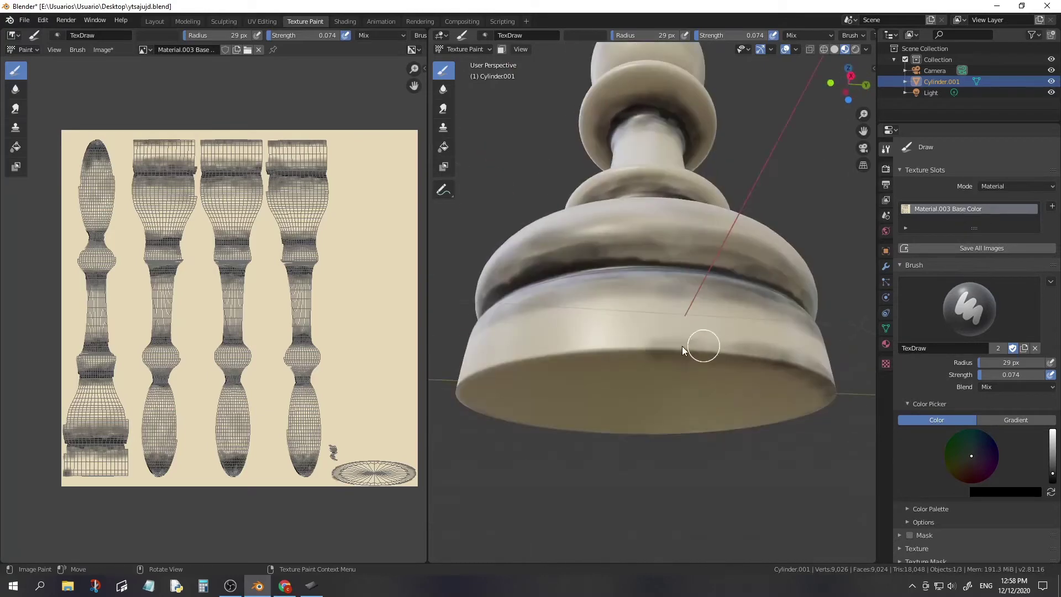
pyautogui.moveTo(618, 350)
pyautogui.mouseDown(button='middle')
pyautogui.moveTo(599, 291)
pyautogui.moveTo(578, 315)
pyautogui.mouseUp(button='middle')
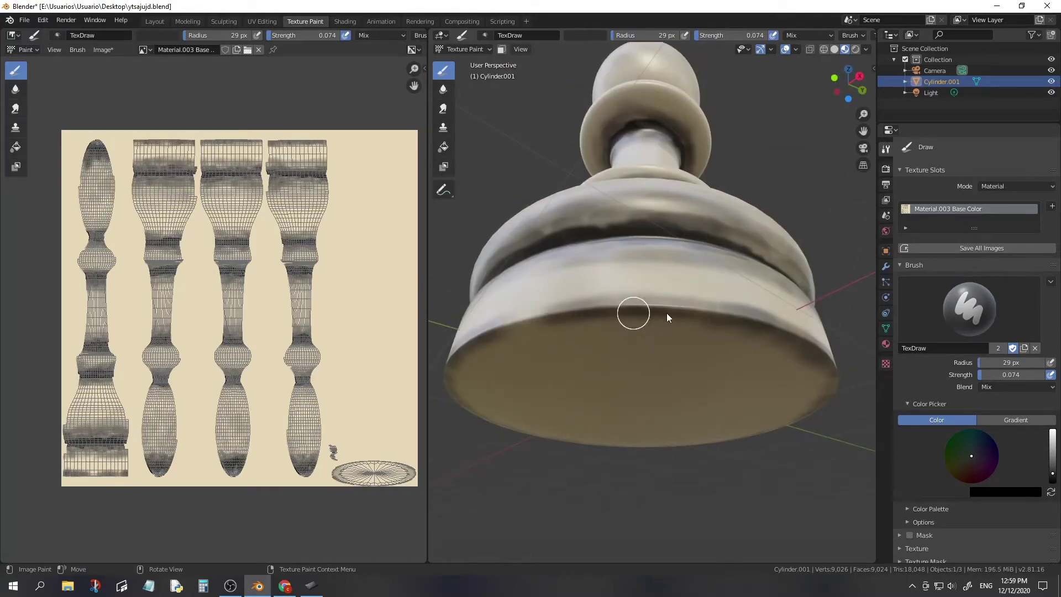
# - Raise brush strength to about 0.7 and darken the wear around the base rim
pyautogui.moveTo(667, 317)
pyautogui.mouseDown(button='middle')
pyautogui.moveTo(806, 372)
pyautogui.moveTo(640, 343)
pyautogui.moveTo(698, 360)
pyautogui.moveTo(790, 180)
pyautogui.mouseUp(button='middle')
pyautogui.moveTo(702, 35); pyautogui.dragTo(741, 42)
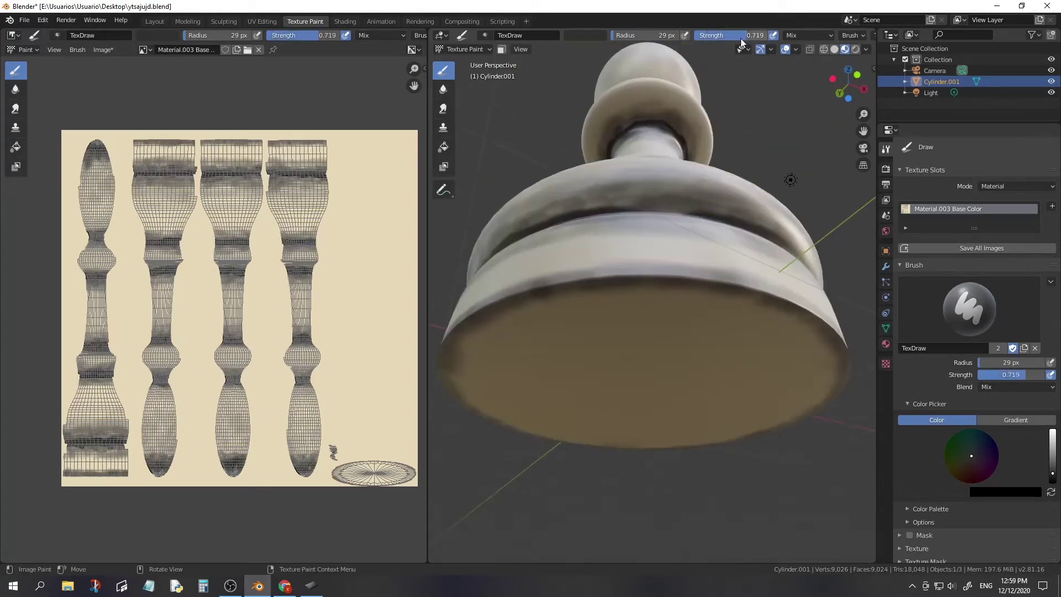
pyautogui.scroll(5, 623, 247)
pyautogui.moveTo(600, 331)
pyautogui.mouseDown(button='middle')
pyautogui.moveTo(611, 306)
pyautogui.moveTo(829, 355)
pyautogui.moveTo(624, 375)
pyautogui.moveTo(501, 367)
pyautogui.moveTo(545, 387)
pyautogui.moveTo(602, 367)
pyautogui.moveTo(782, 382)
pyautogui.moveTo(542, 401)
pyautogui.moveTo(578, 303)
pyautogui.moveTo(732, 342)
pyautogui.moveTo(534, 370)
pyautogui.moveTo(632, 338)
pyautogui.moveTo(576, 366)
pyautogui.moveTo(668, 303)
pyautogui.mouseUp(button='middle')
pyautogui.moveTo(564, 420)
pyautogui.mouseDown(button='middle')
pyautogui.moveTo(733, 386)
pyautogui.moveTo(782, 397)
pyautogui.moveTo(557, 340)
pyautogui.moveTo(741, 353)
pyautogui.moveTo(709, 254)
pyautogui.moveTo(643, 156)
pyautogui.moveTo(722, 320)
pyautogui.moveTo(679, 397)
pyautogui.moveTo(675, 250)
pyautogui.moveTo(739, 261)
pyautogui.moveTo(681, 367)
pyautogui.moveTo(726, 280)
pyautogui.moveTo(704, 274)
pyautogui.mouseUp(button='middle')
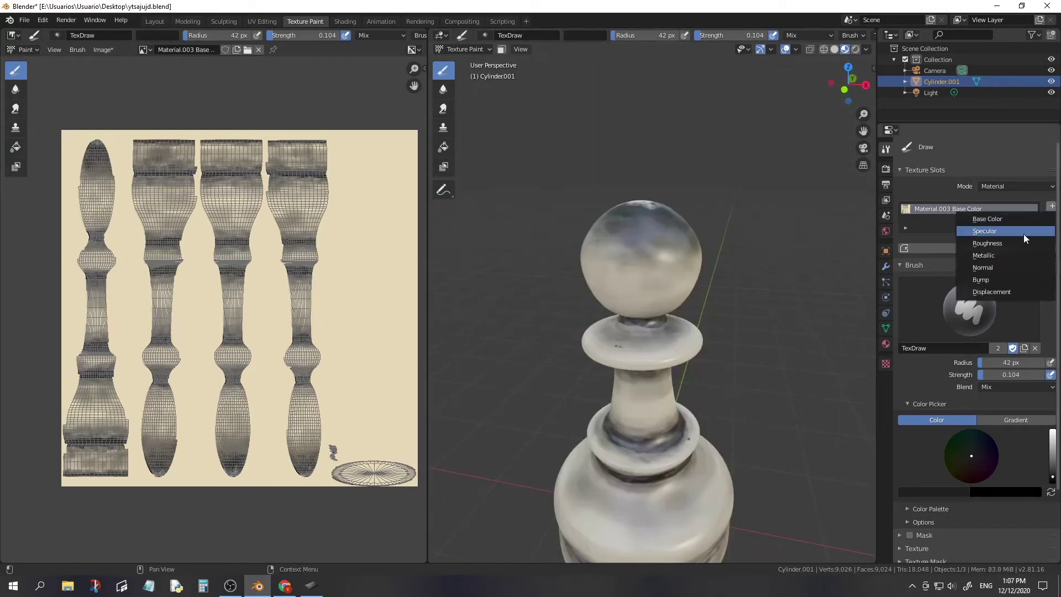
# - Add a Material.003 Roughness texture slot and show it in the image editor
pyautogui.click(987, 243)
pyautogui.click(972, 331)
pyautogui.click(146, 50)
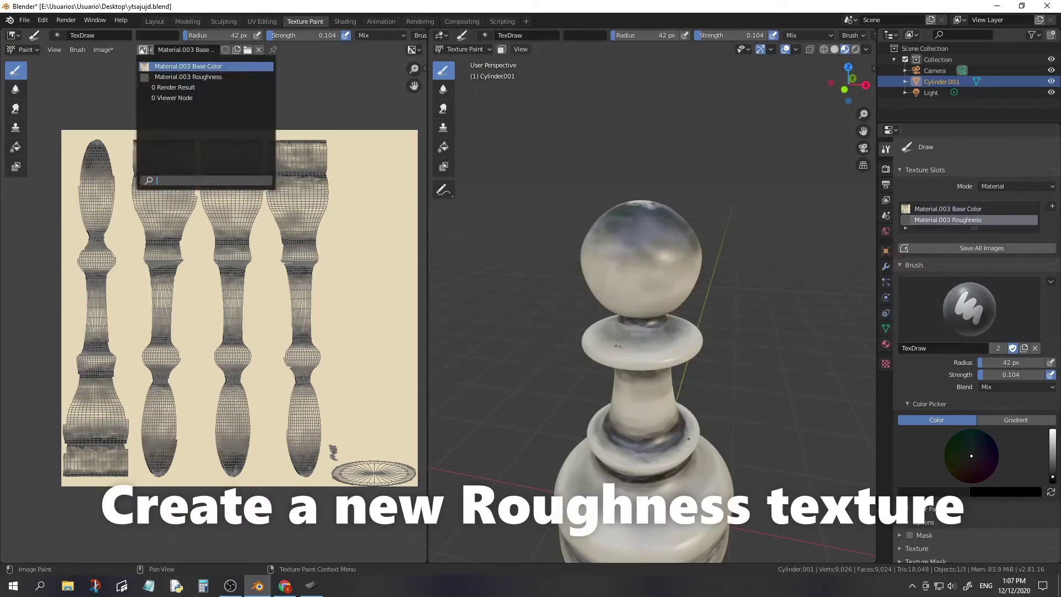
pyautogui.click(166, 90)
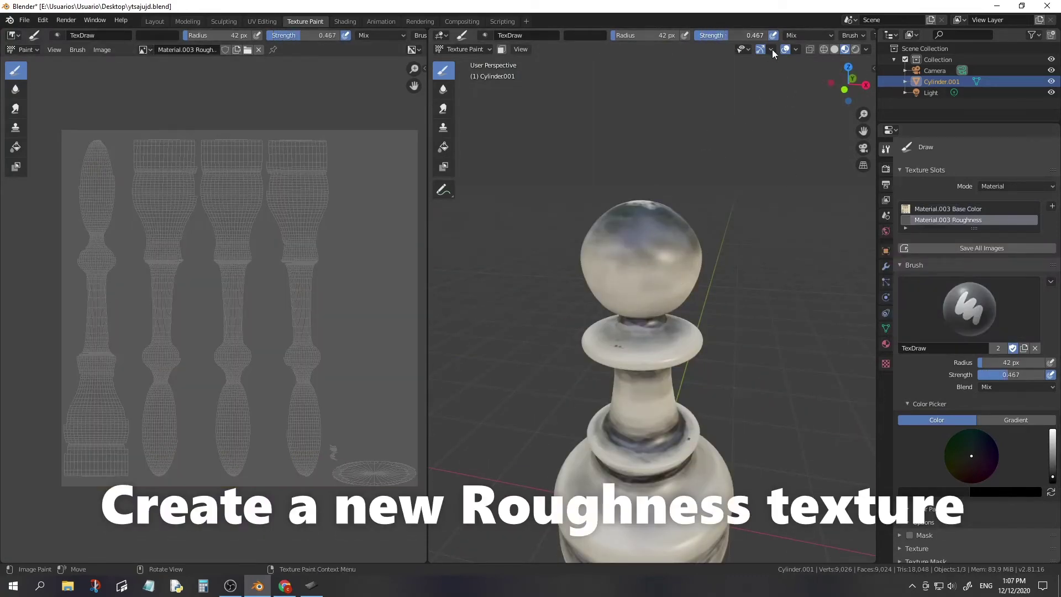
# - Paint varied roughness bands across the pawn from several angles
pyautogui.moveTo(585, 247)
pyautogui.mouseDown(button='middle')
pyautogui.moveTo(700, 321)
pyautogui.moveTo(619, 284)
pyautogui.moveTo(702, 279)
pyautogui.moveTo(707, 257)
pyautogui.moveTo(701, 302)
pyautogui.mouseUp(button='middle')
pyautogui.moveTo(621, 493)
pyautogui.mouseDown(button='middle')
pyautogui.moveTo(602, 455)
pyautogui.moveTo(613, 445)
pyautogui.moveTo(698, 432)
pyautogui.moveTo(730, 404)
pyautogui.moveTo(688, 348)
pyautogui.mouseUp(button='middle')
pyautogui.scroll(3, 688, 348)
pyautogui.scroll(2, 648, 344)
pyautogui.moveTo(508, 284)
pyautogui.mouseDown(button='middle')
pyautogui.moveTo(704, 333)
pyautogui.moveTo(632, 359)
pyautogui.moveTo(654, 334)
pyautogui.moveTo(750, 366)
pyautogui.moveTo(595, 359)
pyautogui.moveTo(693, 327)
pyautogui.moveTo(575, 343)
pyautogui.moveTo(687, 334)
pyautogui.moveTo(597, 441)
pyautogui.moveTo(696, 442)
pyautogui.moveTo(747, 418)
pyautogui.moveTo(576, 459)
pyautogui.moveTo(727, 450)
pyautogui.moveTo(620, 307)
pyautogui.mouseUp(button='middle')
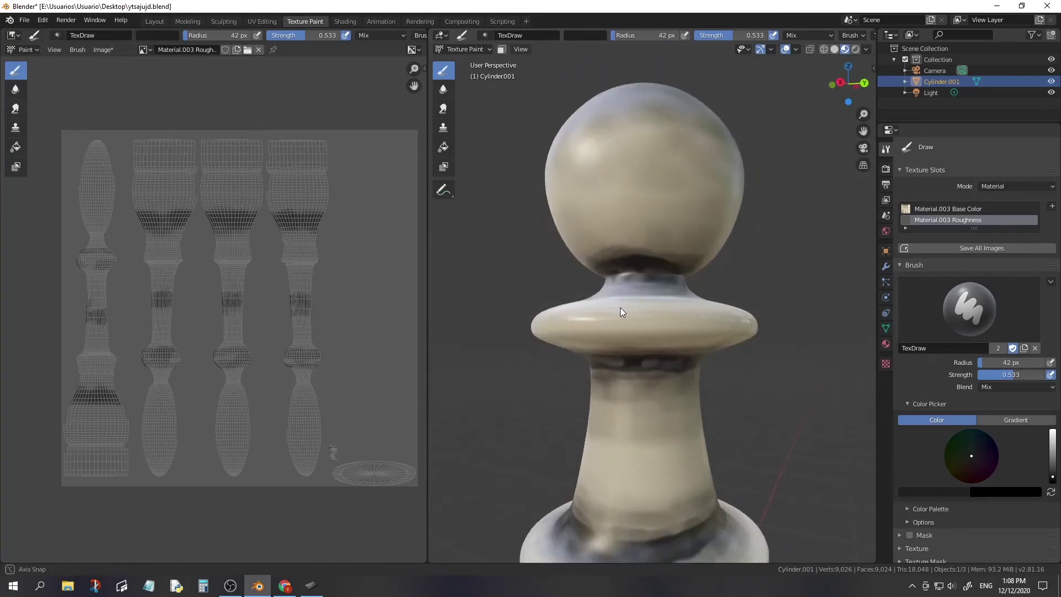
pyautogui.moveTo(649, 211)
pyautogui.mouseDown(button='middle')
pyautogui.moveTo(727, 229)
pyautogui.moveTo(741, 217)
pyautogui.moveTo(742, 426)
pyautogui.moveTo(698, 308)
pyautogui.moveTo(639, 372)
pyautogui.moveTo(661, 379)
pyautogui.moveTo(653, 396)
pyautogui.moveTo(703, 389)
pyautogui.mouseUp(button='middle')
pyautogui.moveTo(757, 343)
pyautogui.mouseDown(button='middle')
pyautogui.moveTo(781, 387)
pyautogui.moveTo(688, 349)
pyautogui.moveTo(600, 334)
pyautogui.moveTo(588, 344)
pyautogui.moveTo(512, 336)
pyautogui.mouseUp(button='middle')
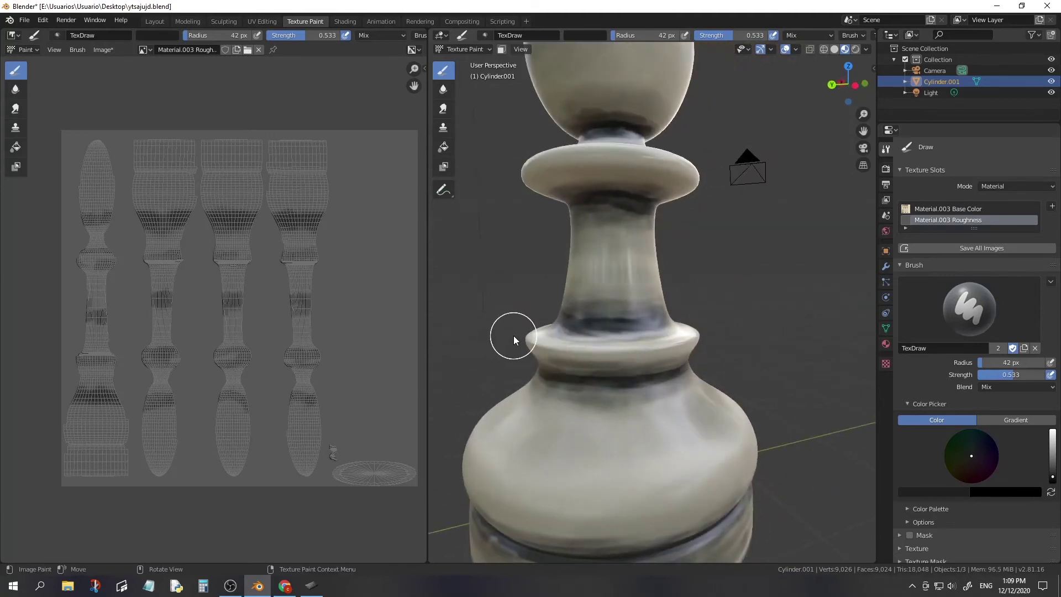
pyautogui.scroll(-5, 657, 335)
pyautogui.moveTo(657, 335)
pyautogui.mouseDown(button='middle')
pyautogui.moveTo(618, 303)
pyautogui.moveTo(625, 297)
pyautogui.mouseUp(button='middle')
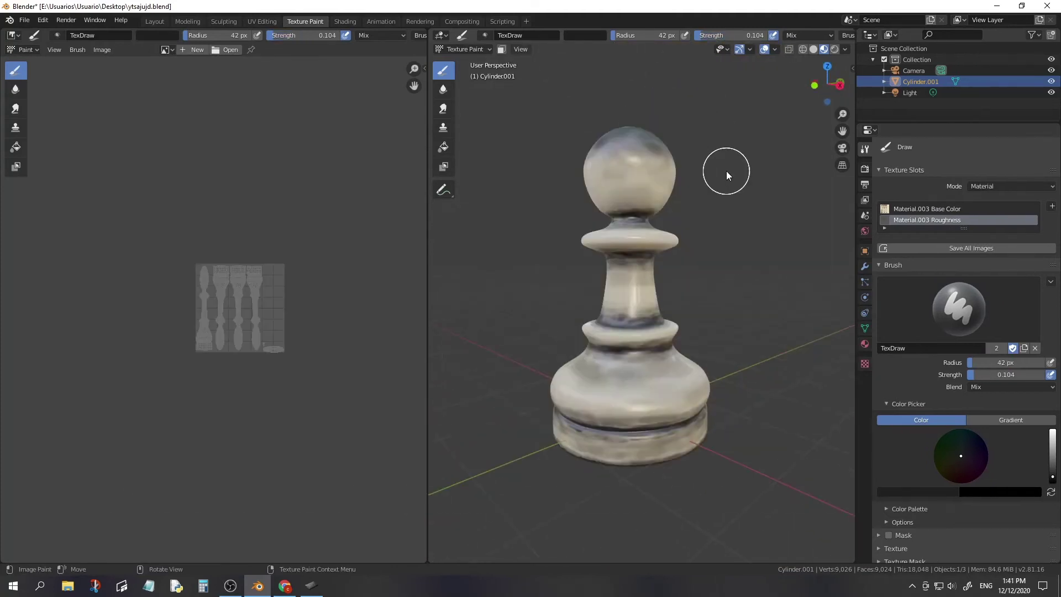
# - Add a Material.003 Bump texture slot and display the Bump image for painting
pyautogui.click(1051, 207)
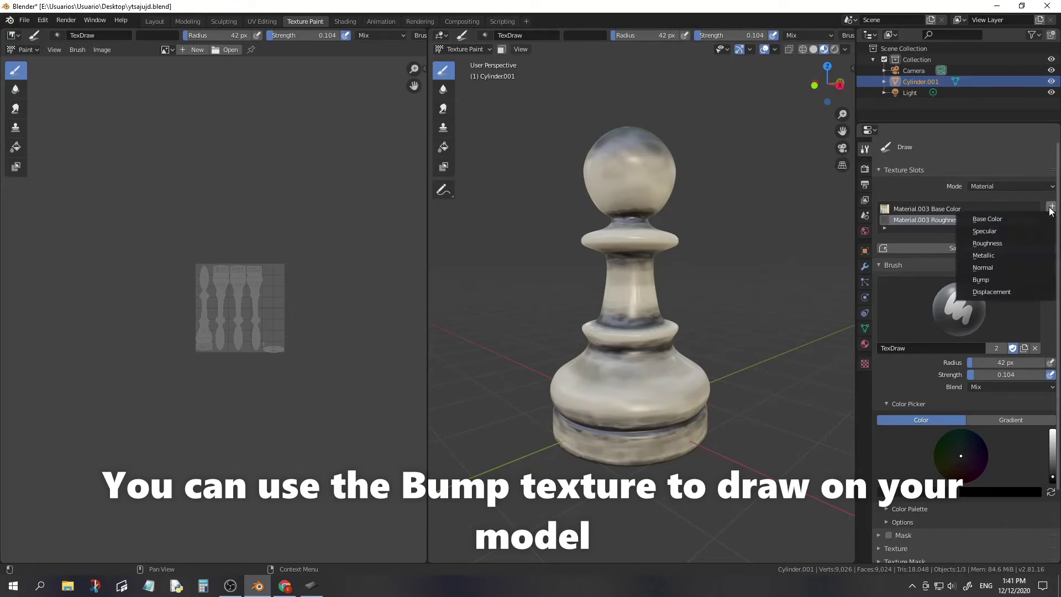
pyautogui.click(993, 280)
pyautogui.click(978, 368)
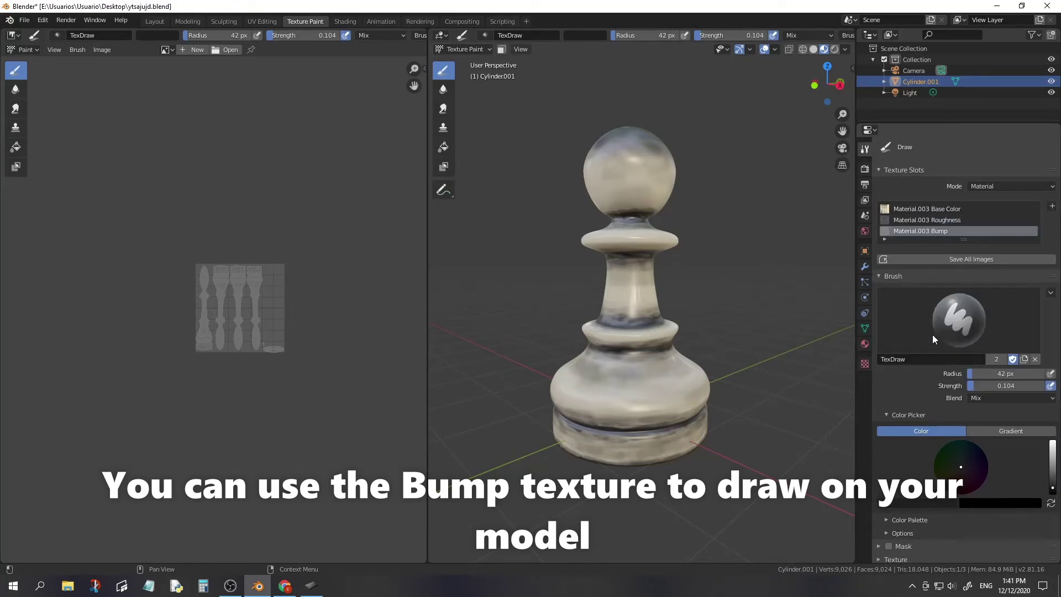
pyautogui.click(167, 50)
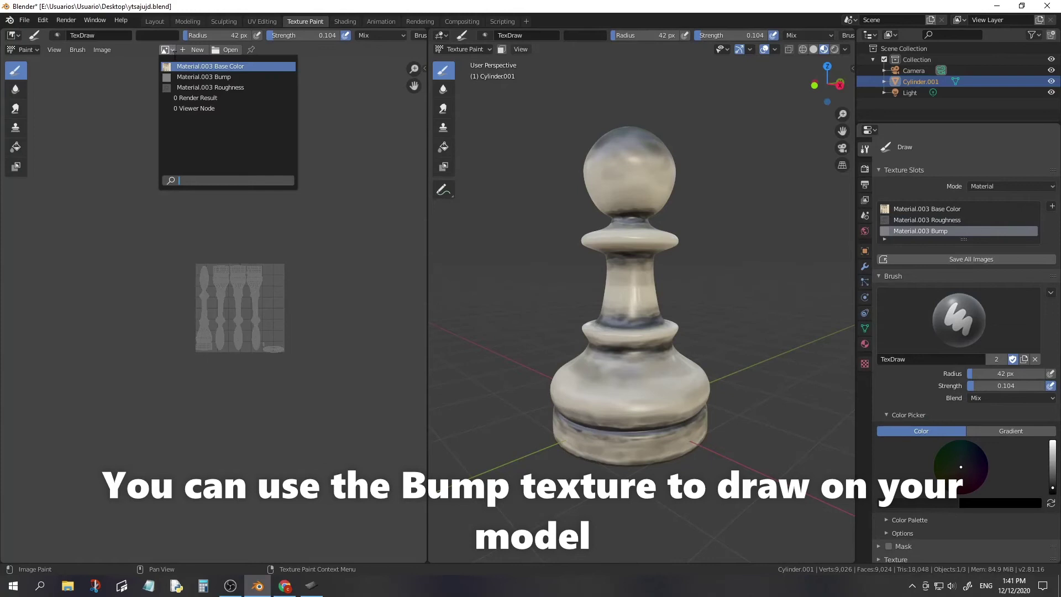
pyautogui.click(205, 77)
# - With a 1 px brush, scratch zigzag bump scribbles on the pawn, undoing one bad stroke
pyautogui.moveTo(634, 263); pyautogui.dragTo(674, 294, button='middle')
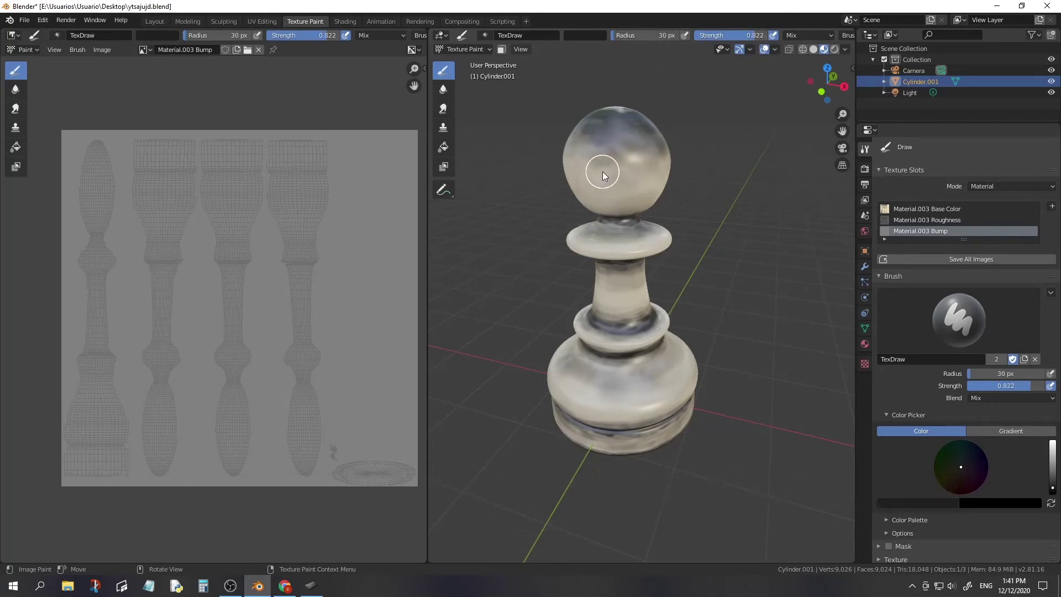
pyautogui.moveTo(603, 172); pyautogui.dragTo(666, 168)
pyautogui.moveTo(697, 209)
pyautogui.mouseDown(button='middle')
pyautogui.moveTo(738, 177)
pyautogui.moveTo(611, 181)
pyautogui.moveTo(772, 281)
pyautogui.mouseUp(button='middle')
pyautogui.hotkey('ctrl', 'z')
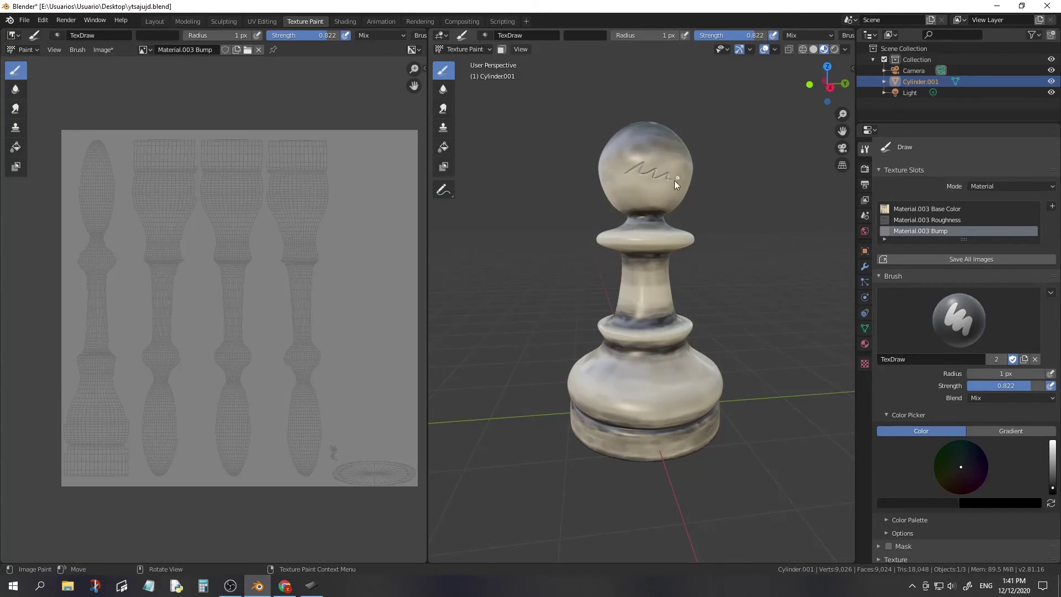
pyautogui.moveTo(674, 180)
pyautogui.mouseDown(button='middle')
pyautogui.moveTo(723, 202)
pyautogui.moveTo(727, 171)
pyautogui.moveTo(670, 236)
pyautogui.moveTo(638, 239)
pyautogui.moveTo(670, 365)
pyautogui.moveTo(745, 353)
pyautogui.moveTo(744, 285)
pyautogui.moveTo(678, 296)
pyautogui.moveTo(701, 290)
pyautogui.moveTo(685, 285)
pyautogui.moveTo(742, 290)
pyautogui.moveTo(724, 307)
pyautogui.moveTo(670, 315)
pyautogui.moveTo(751, 298)
pyautogui.mouseUp(button='middle')
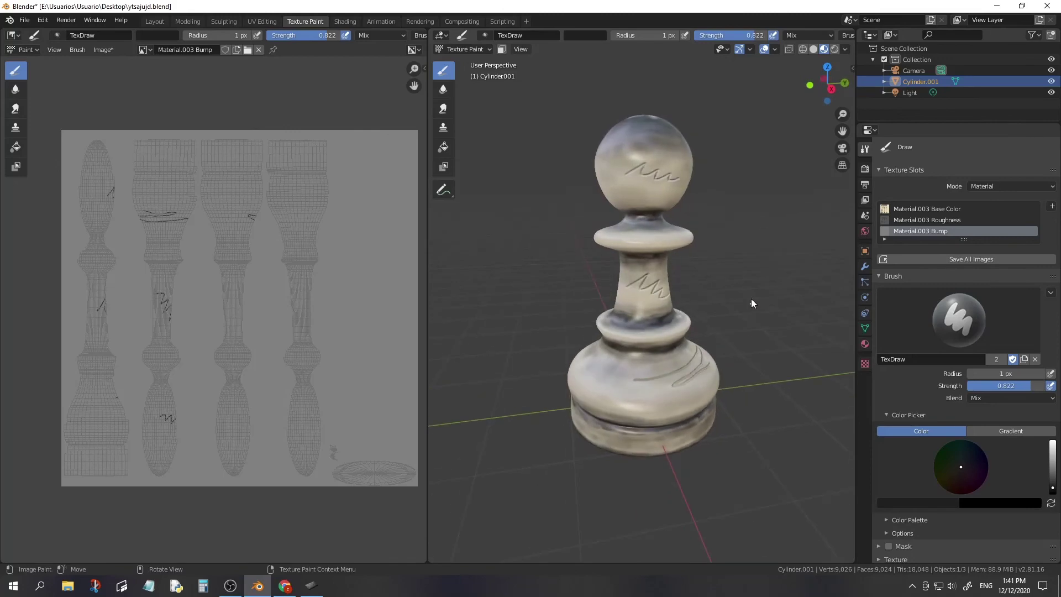
# - Show the final render of the weathered white pawn on a plain grey backdrop
pyautogui.click(239, 584)
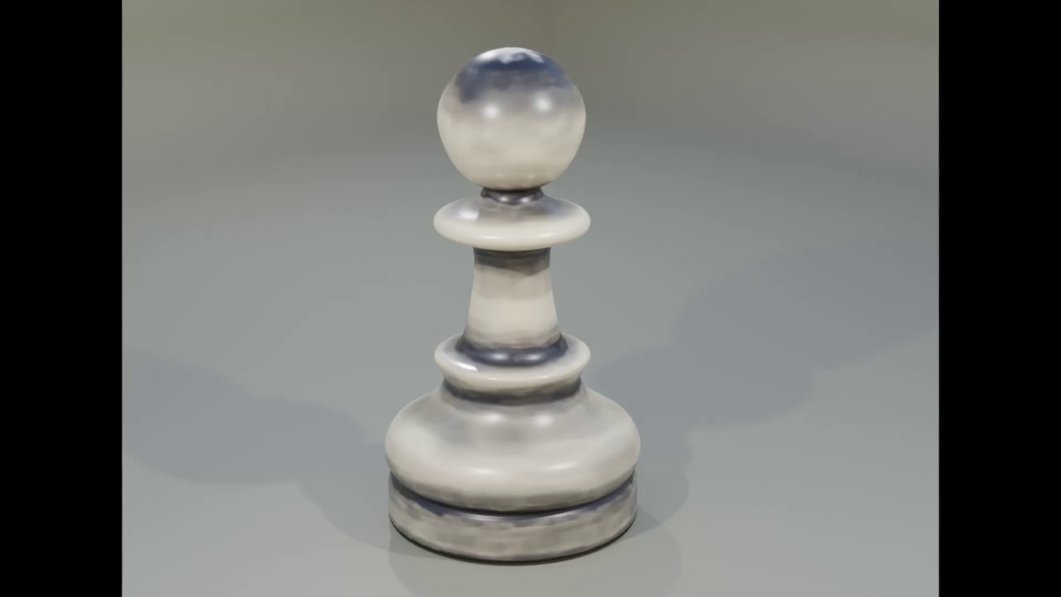